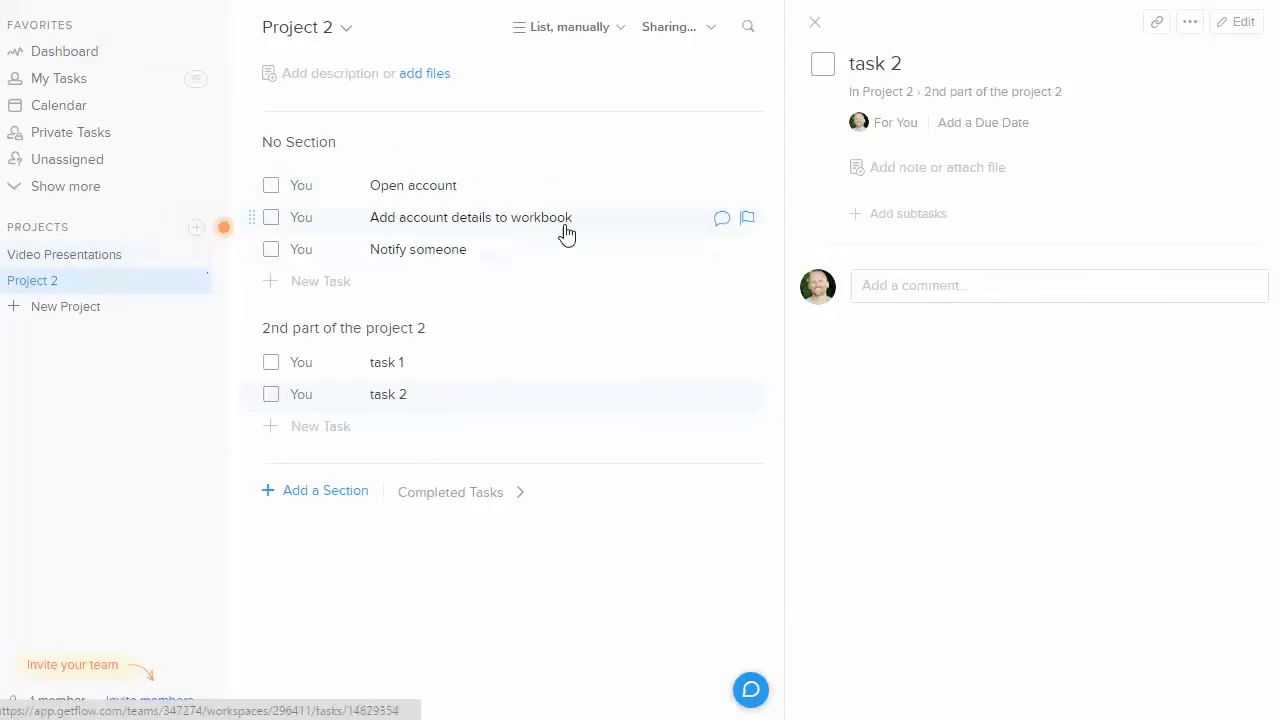
Open Video Presentations and move the Brainstorming column, then return it to its original position.
left_click(68, 258)
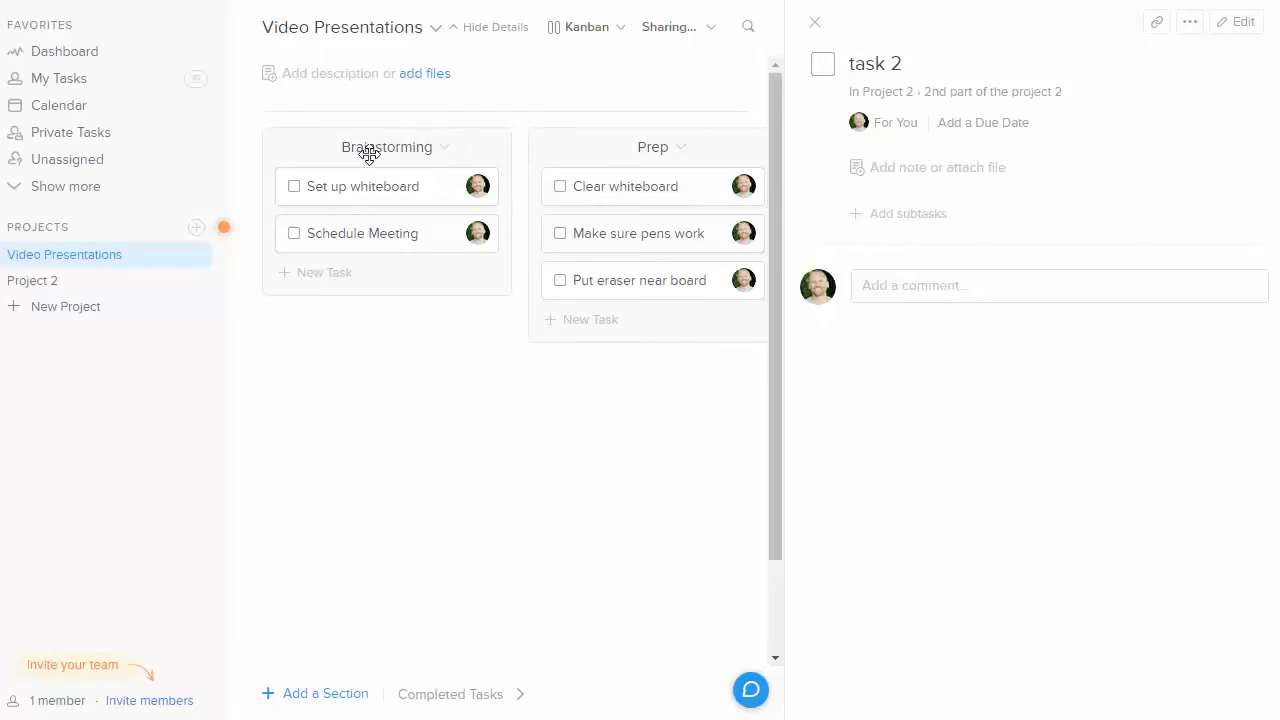
left_click_drag(373, 150, 320, 147)
mouse_move(449, 140)
left_mouse_down()
mouse_move(365, 183)
mouse_move(613, 190)
mouse_move(429, 186)
left_mouse_up()
Drag the Set up whiteboard card toward Prep and back to the top of Brainstorming.
mouse_move(386, 200)
left_mouse_down()
mouse_move(655, 178)
mouse_move(421, 194)
left_mouse_up()
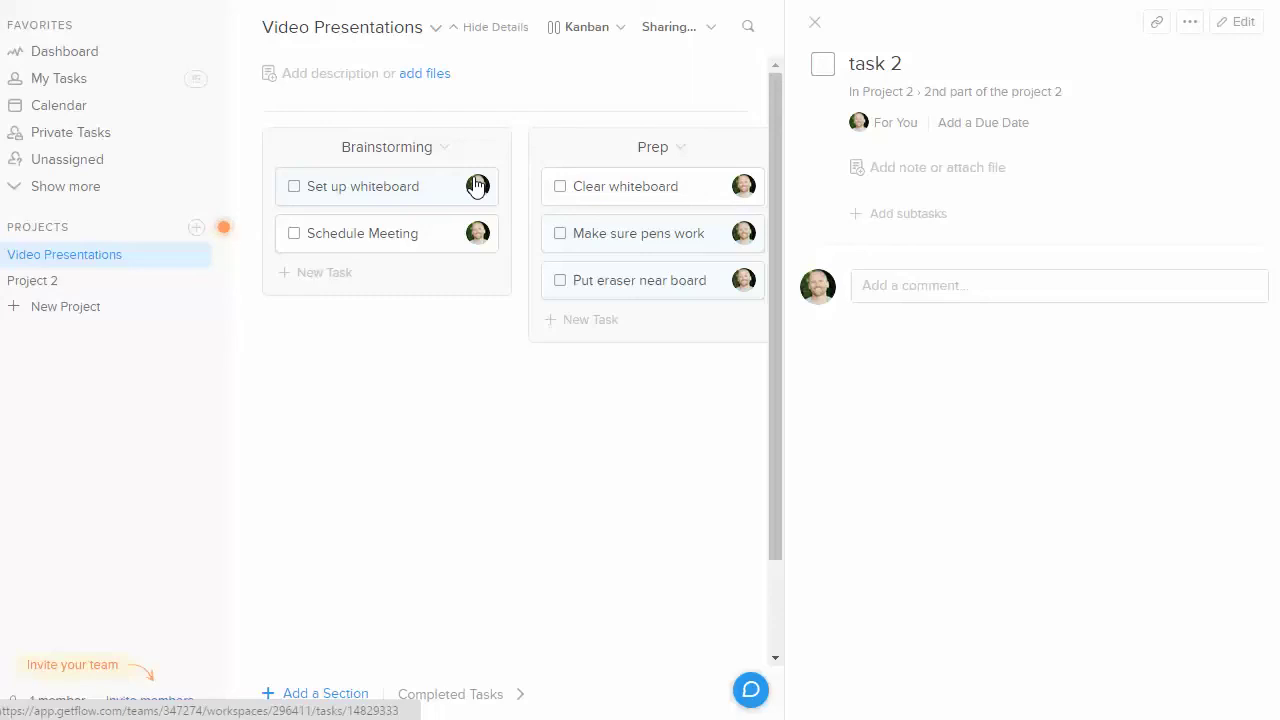
left_click_drag(477, 186, 652, 154)
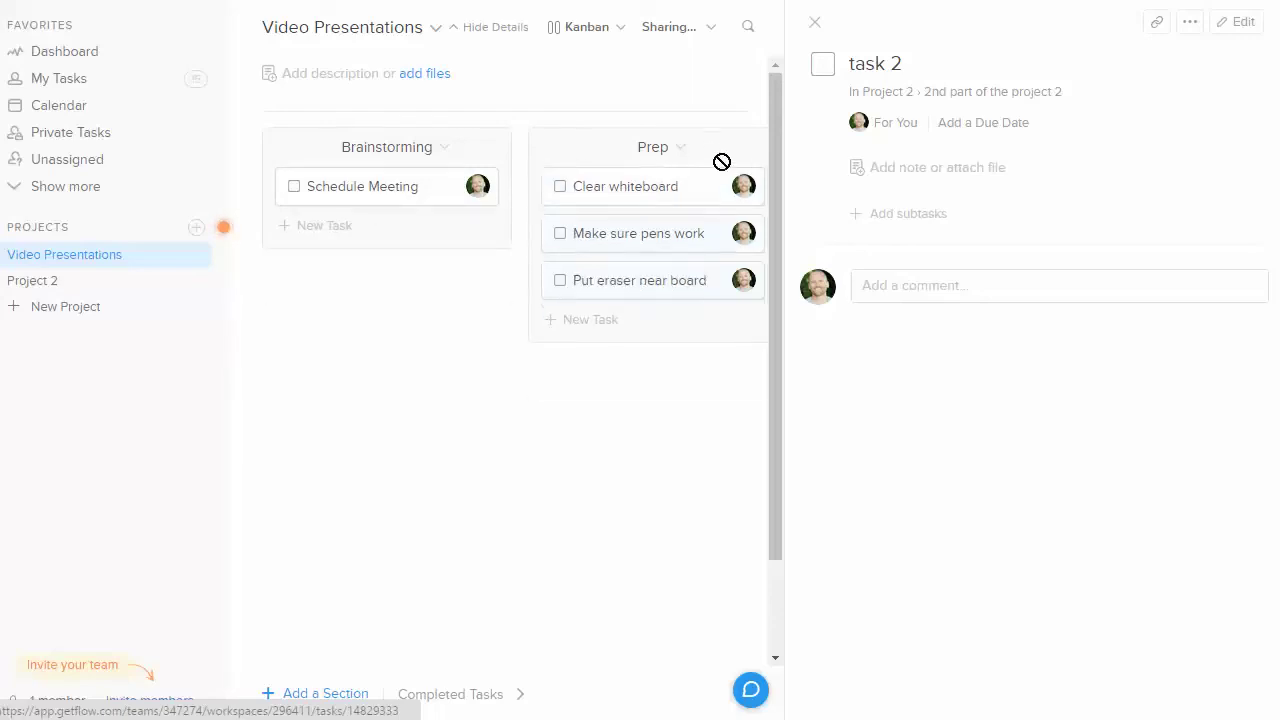
left_click_drag(652, 154, 455, 188)
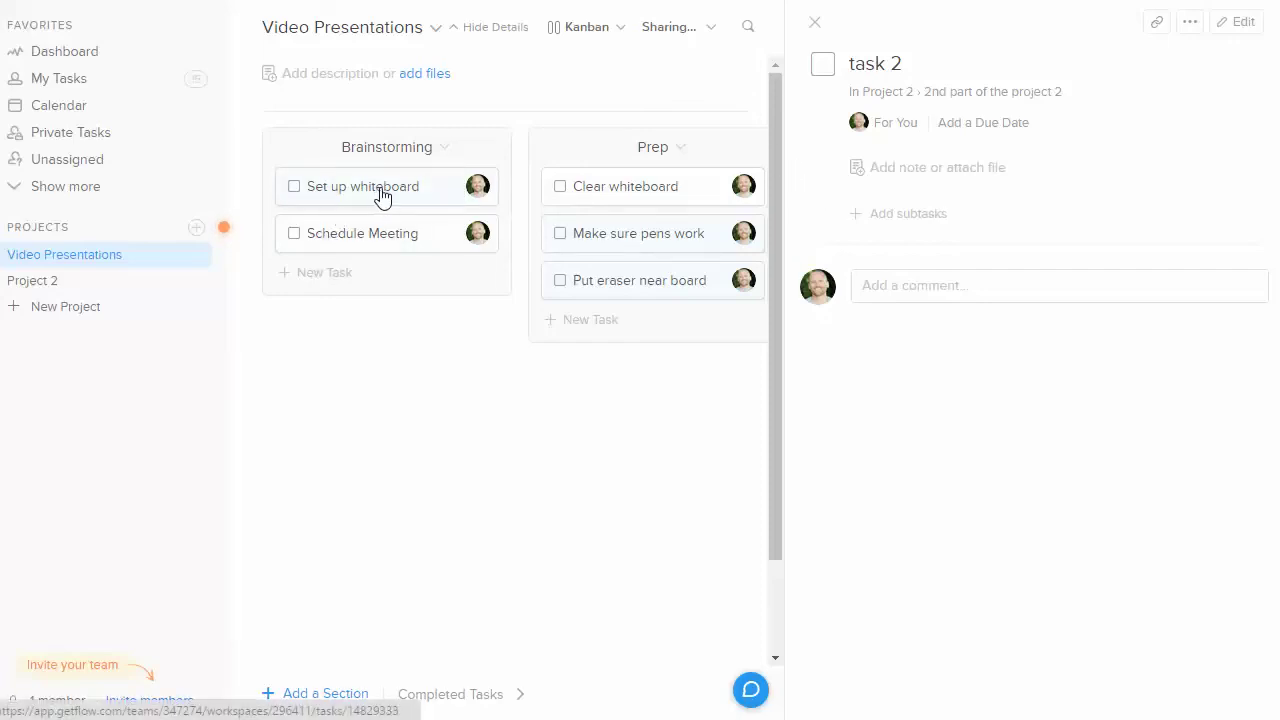
Open Set up whiteboard's details and view its assignee options without changing them.
left_click(421, 196)
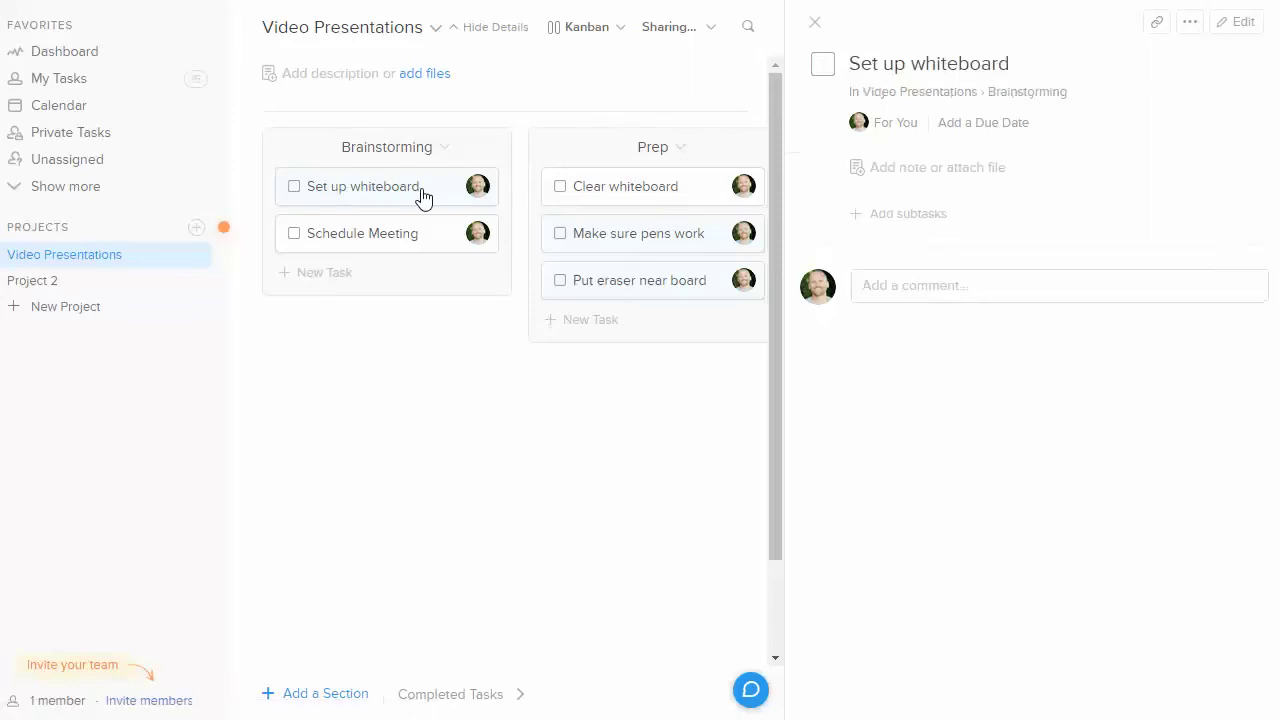
left_click(930, 128)
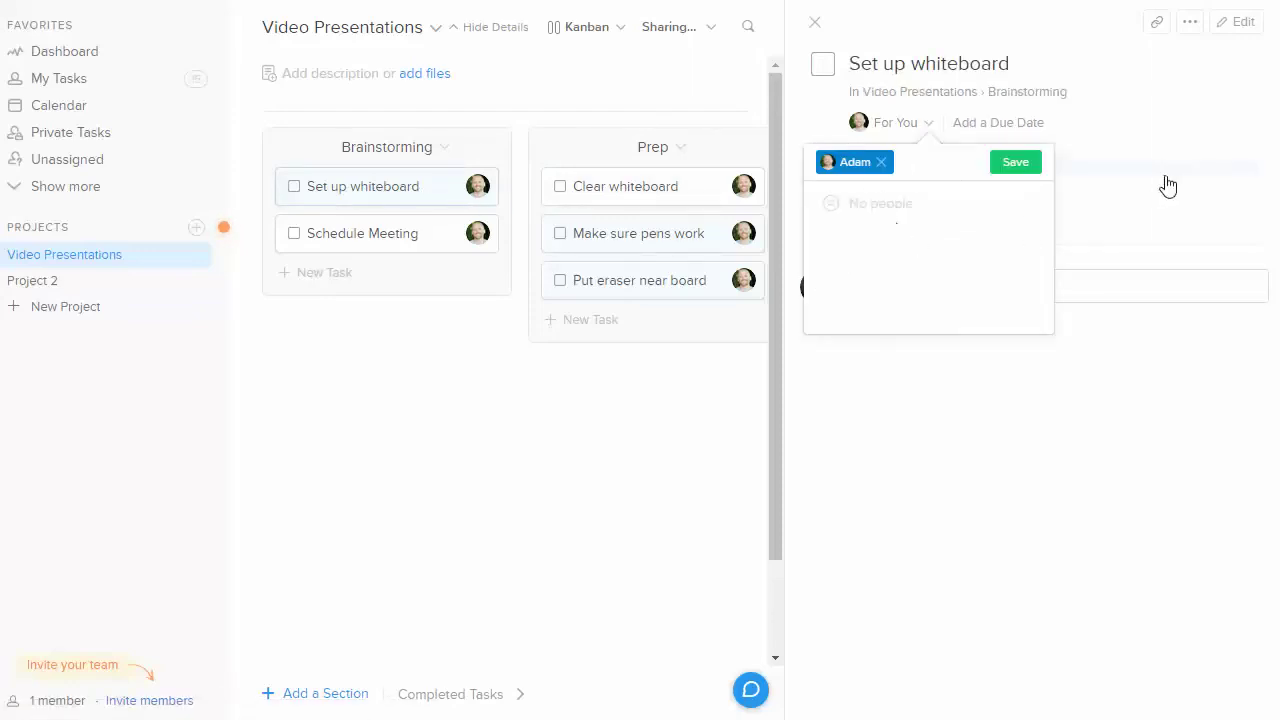
left_click(1231, 174)
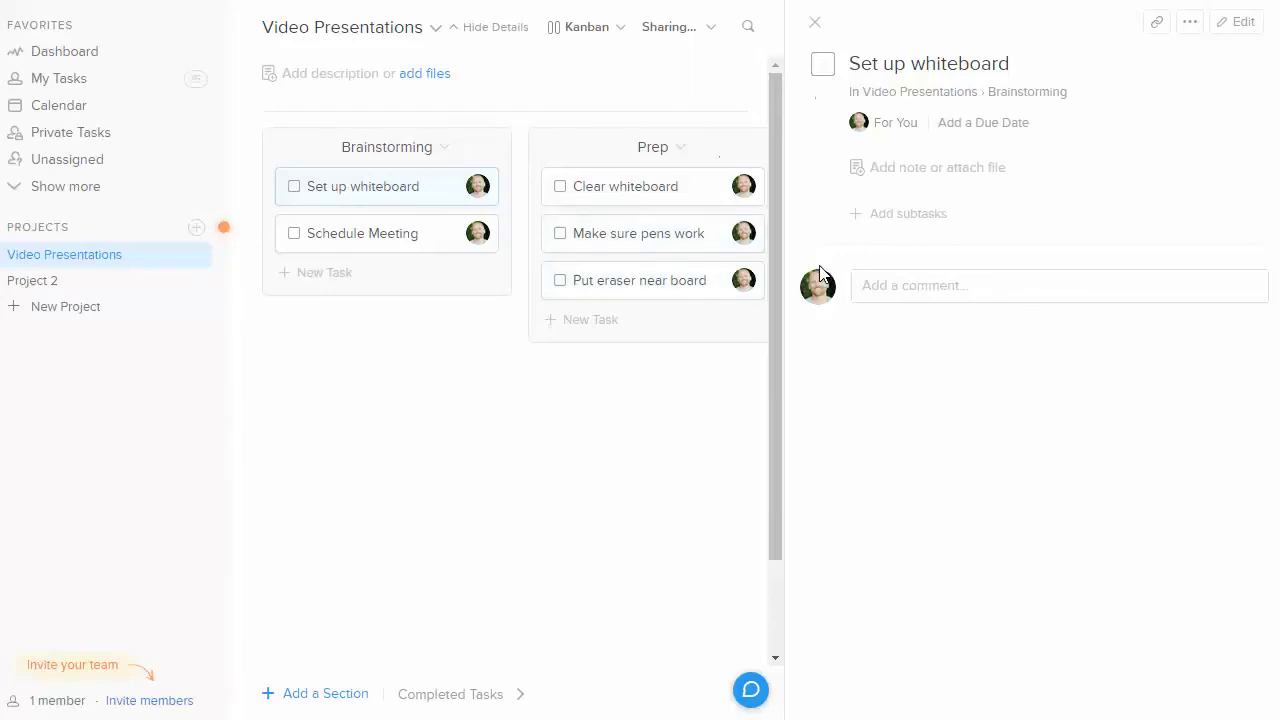
Switch to Project 2 and check the List, manually view options, leaving them unchanged.
left_click(37, 284)
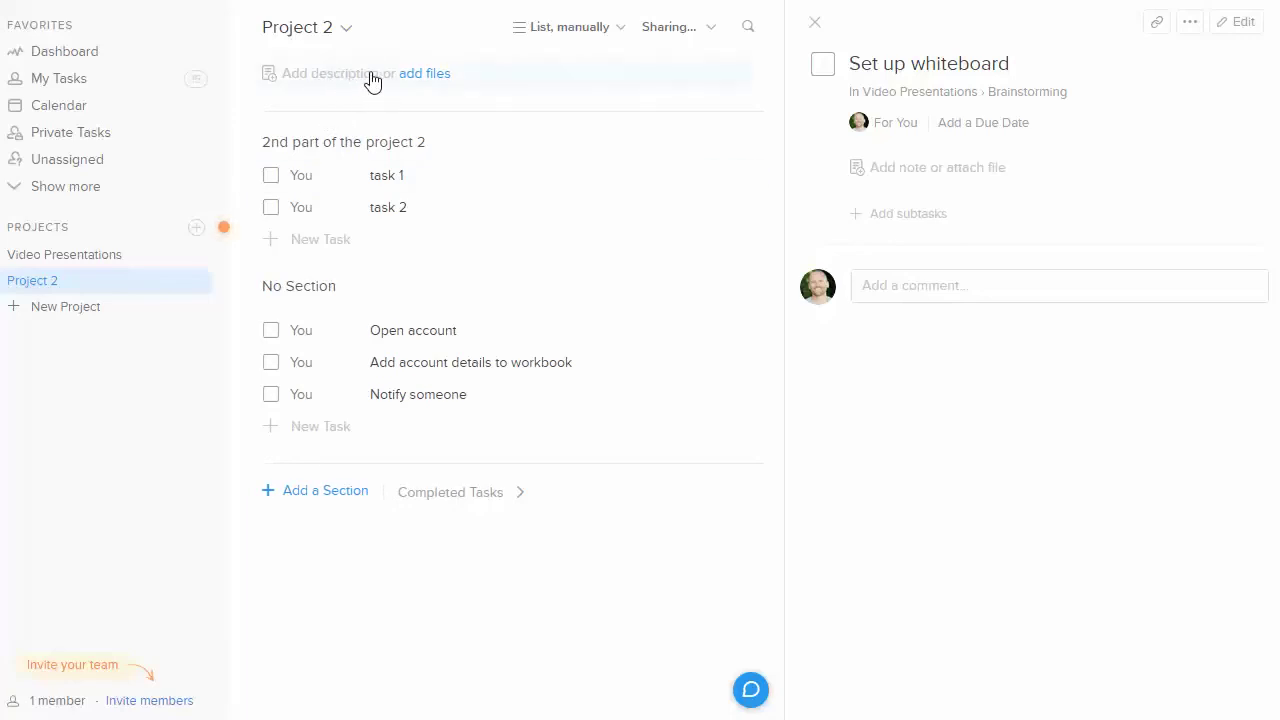
left_click(608, 32)
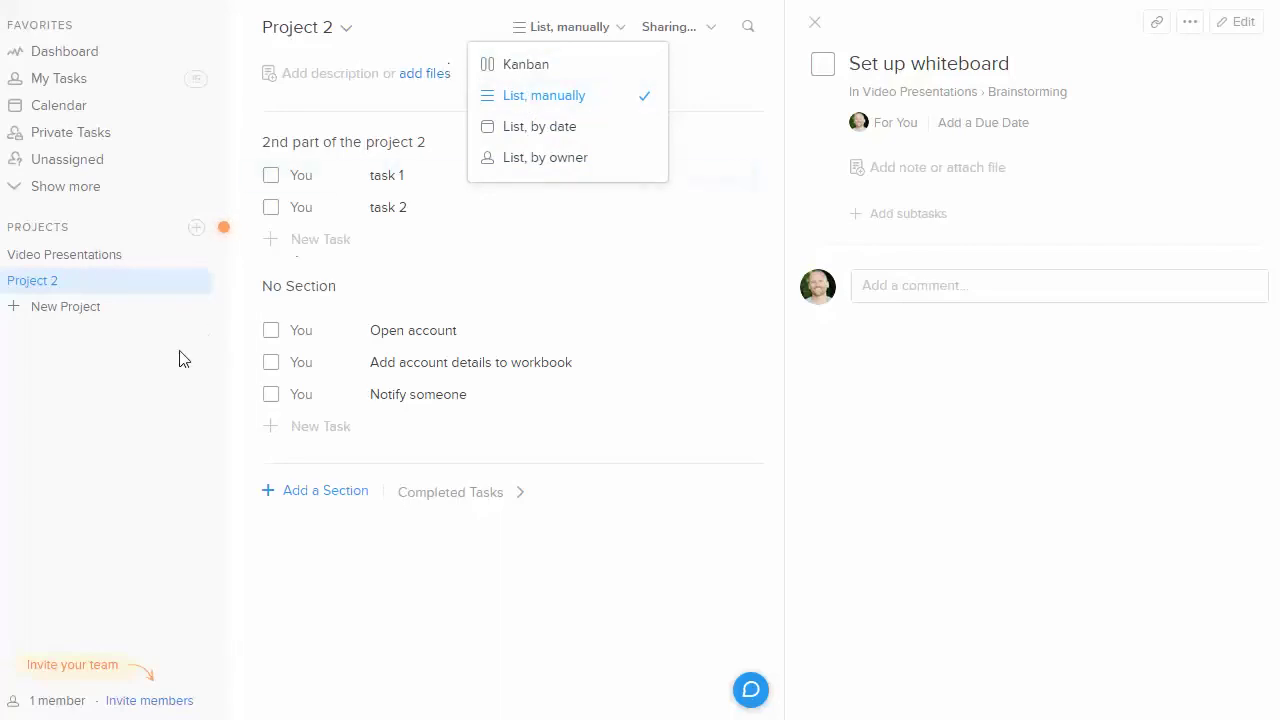
left_click(129, 420)
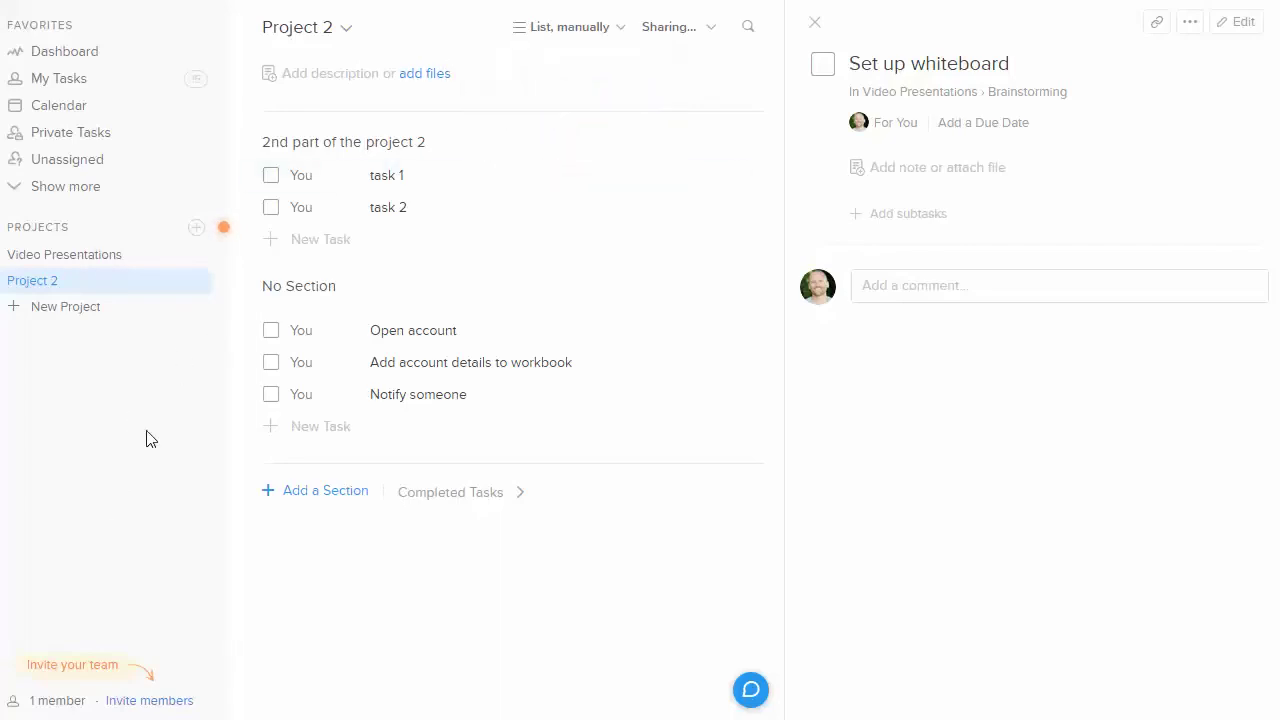